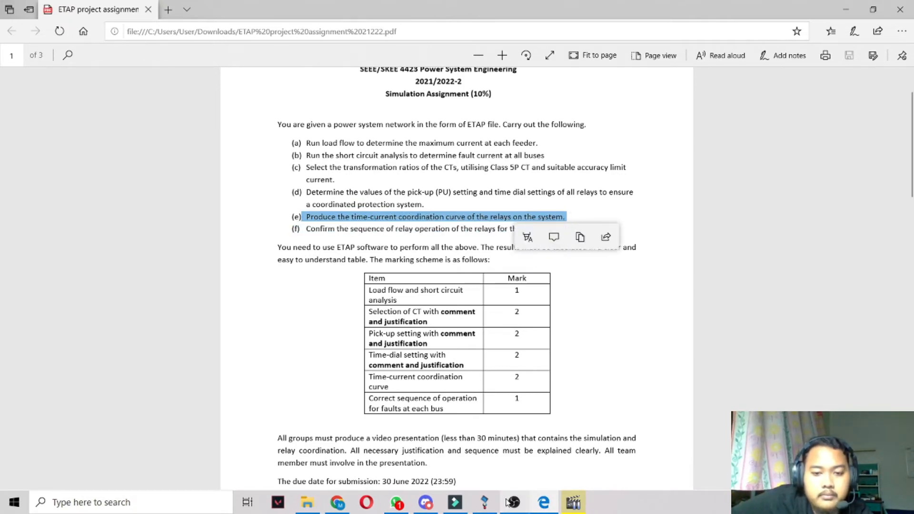
# - Switch to ETAP, open the Star2 time-current curves and examine the overload curves of RELAY13, RELAY10, RELAY12 and RELAY11
pyautogui.click(484, 505)
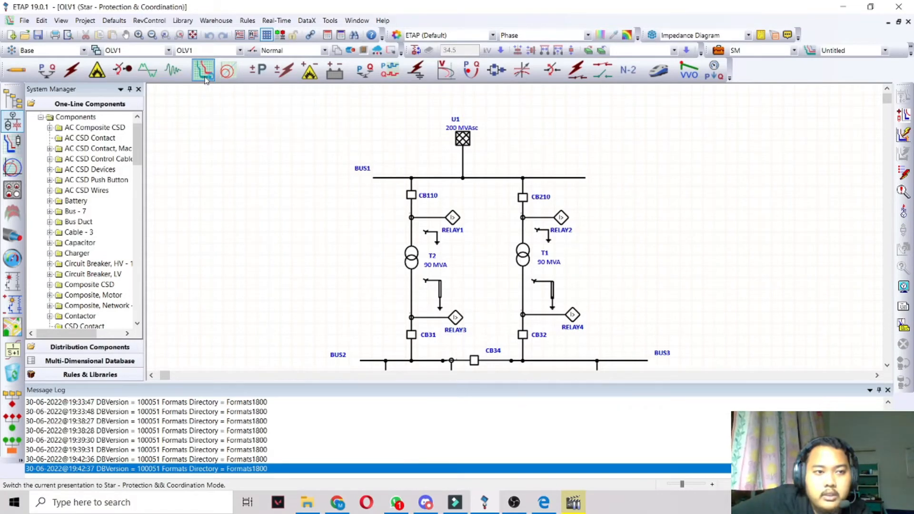
pyautogui.click(14, 145)
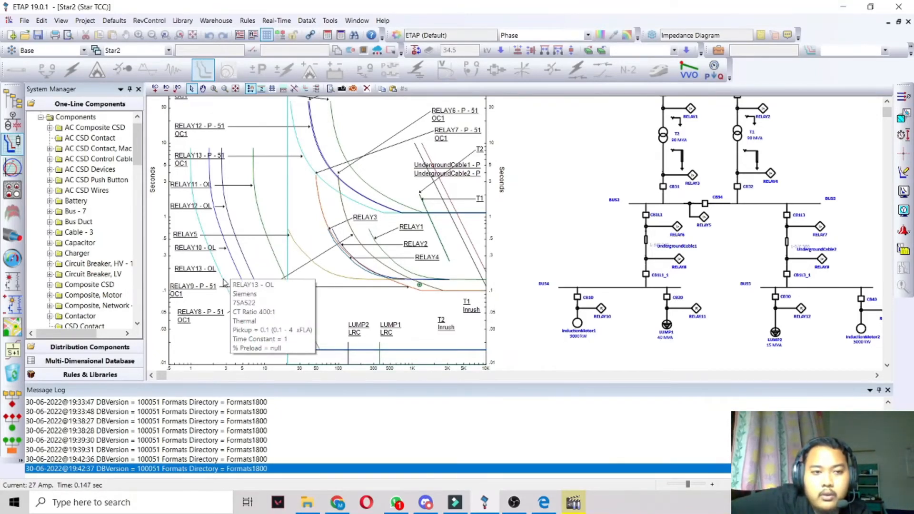
pyautogui.click(209, 271)
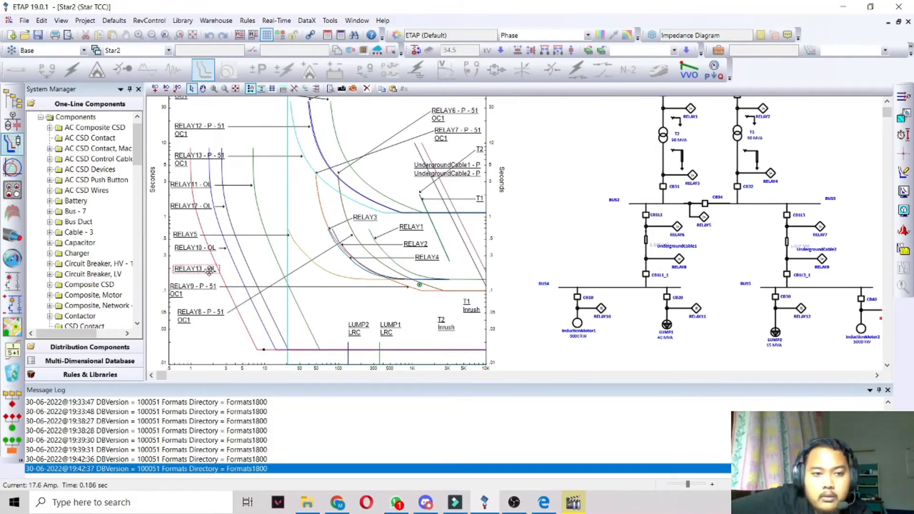
pyautogui.click(233, 263)
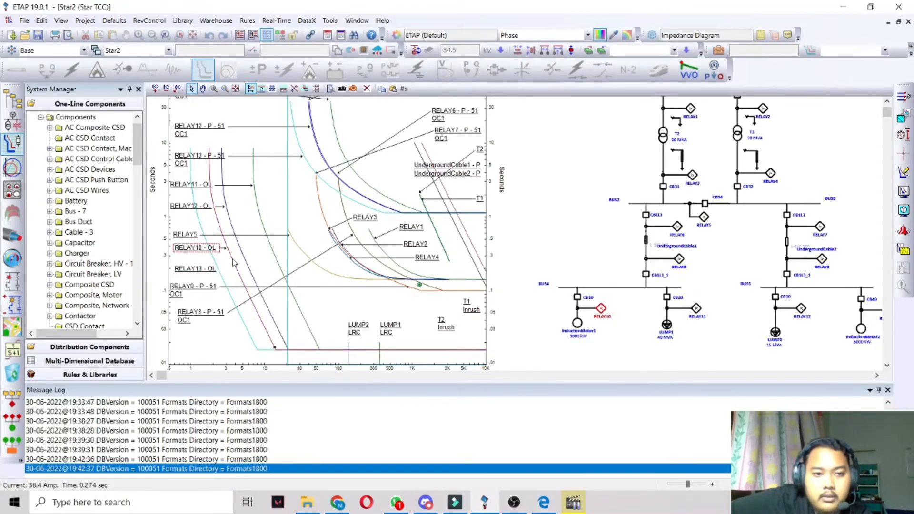
pyautogui.click(246, 262)
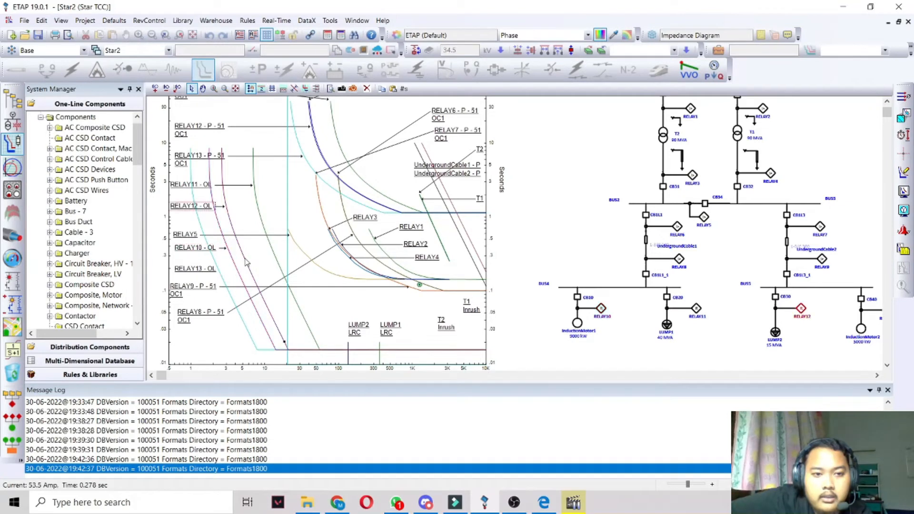
pyautogui.click(273, 257)
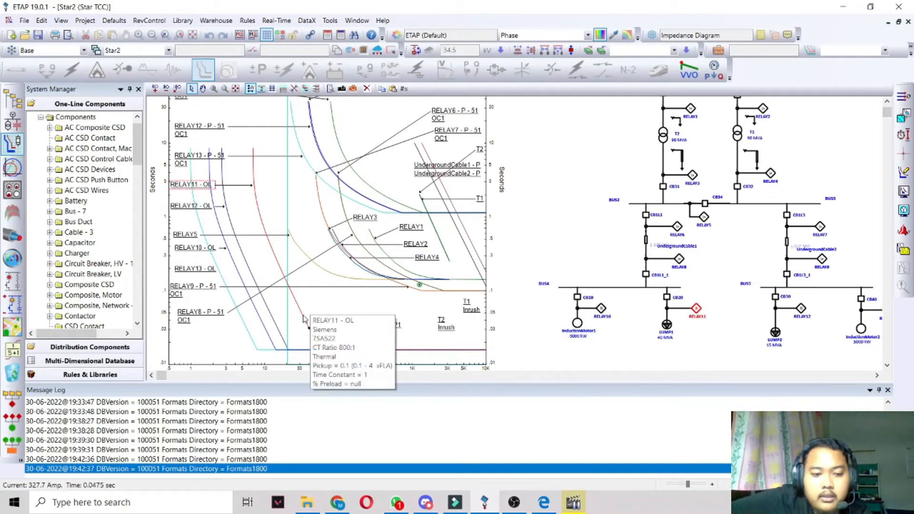
pyautogui.moveTo(303, 319)
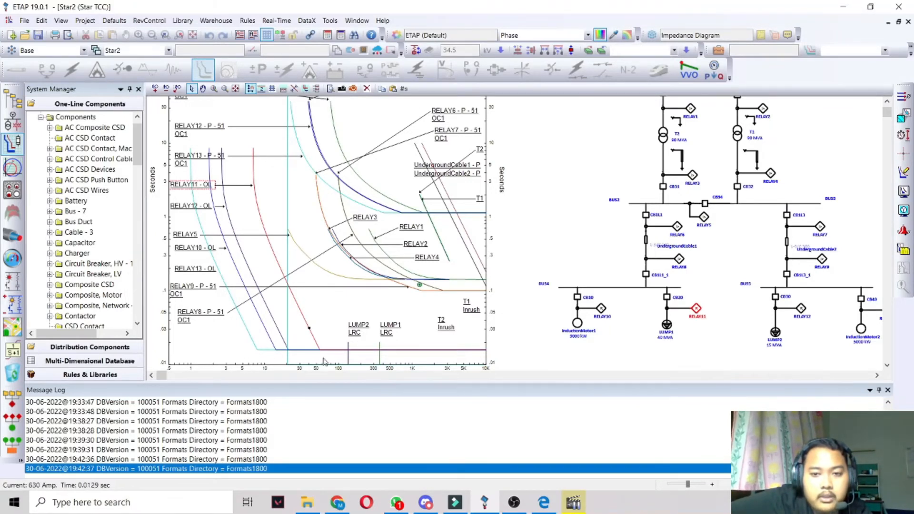
pyautogui.click(246, 329)
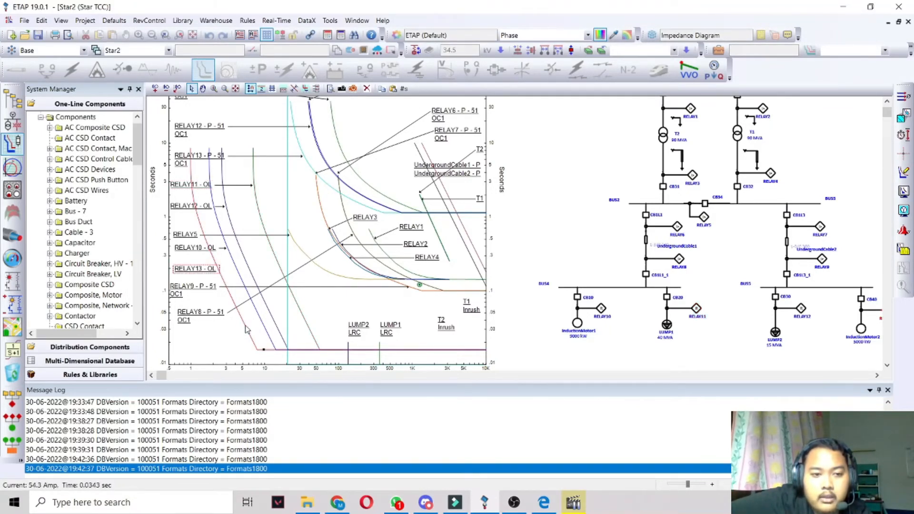
pyautogui.click(264, 326)
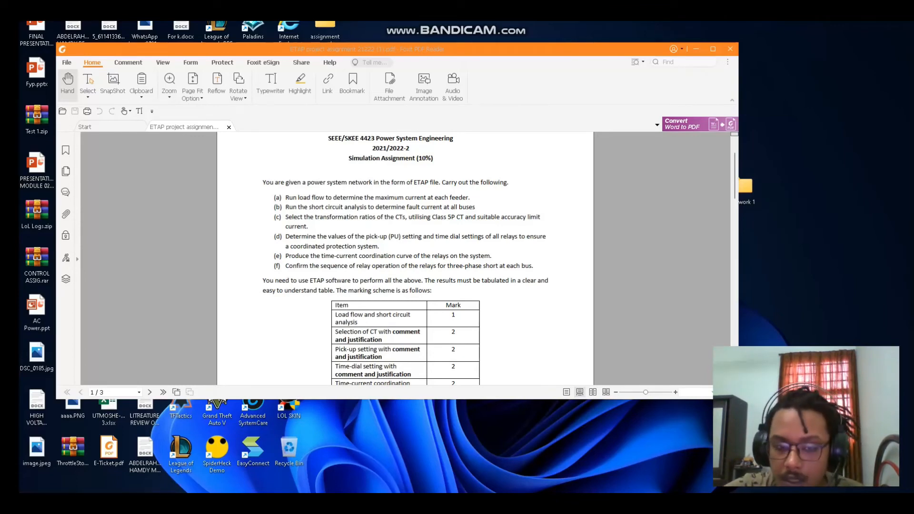
# - Highlight assignment item (f) on the sequence of relay operation in the PDF and switch to the ETAP one-line diagram
pyautogui.moveTo(285, 266); pyautogui.dragTo(468, 265)
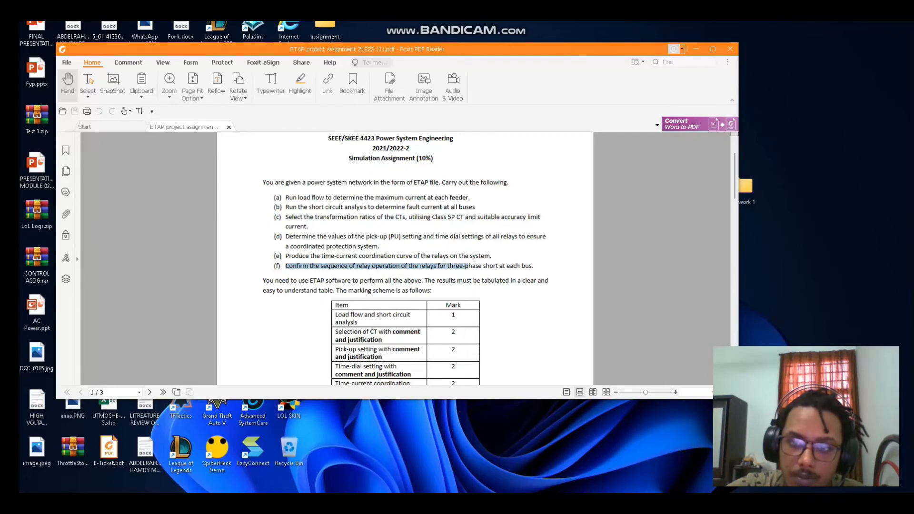
pyautogui.click(696, 49)
pyautogui.moveTo(631, 503)
pyautogui.click(631, 459)
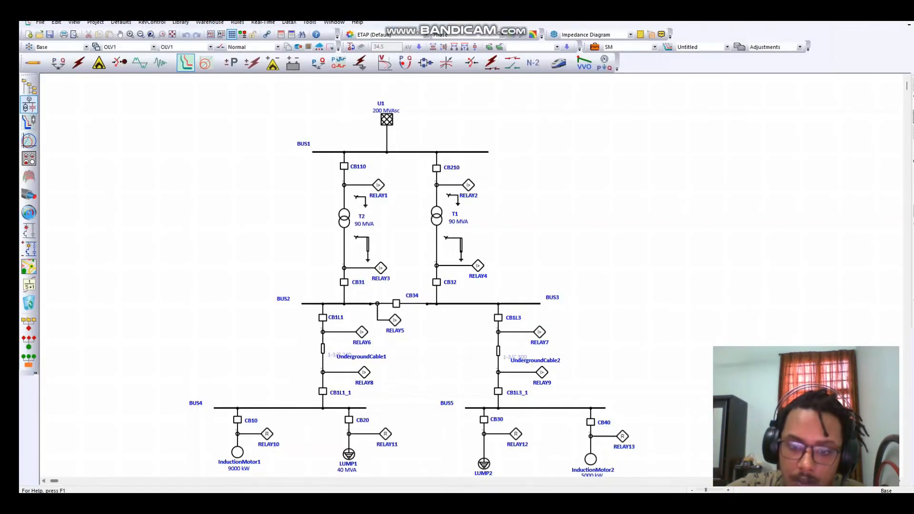
# - Review the overcurrent (OCR) settings of RELAY13 beside InductionMotor2 and leave its editor without changes
pyautogui.scroll(-1, 457, 276)
pyautogui.scroll(-1, 456, 276)
pyautogui.doubleClick(622, 355)
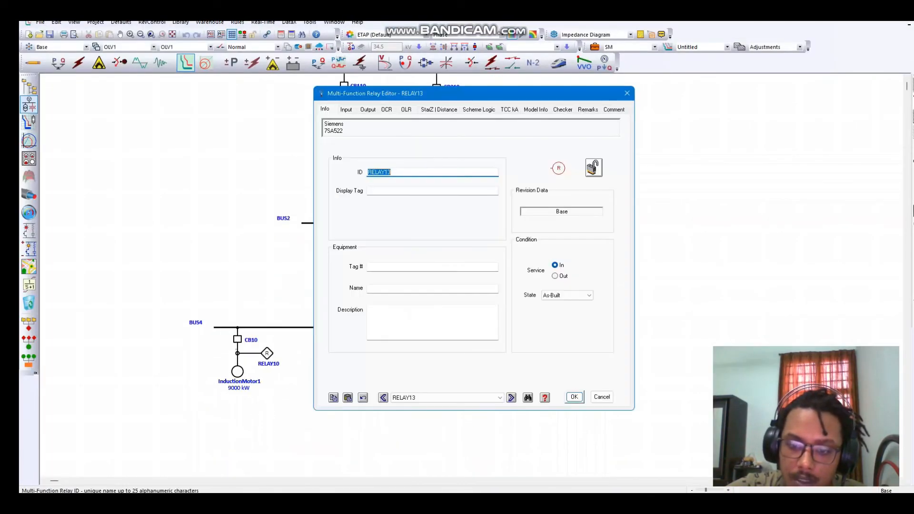
pyautogui.click(386, 109)
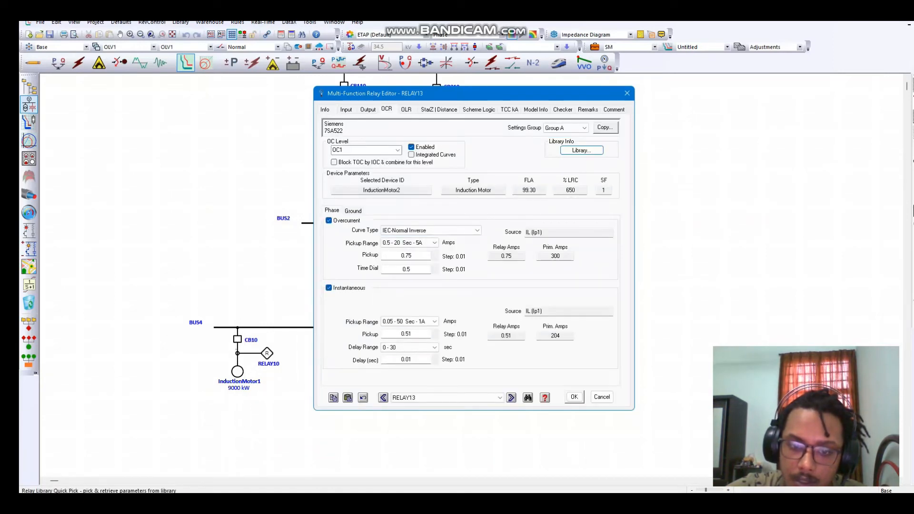
pyautogui.press('Escape')
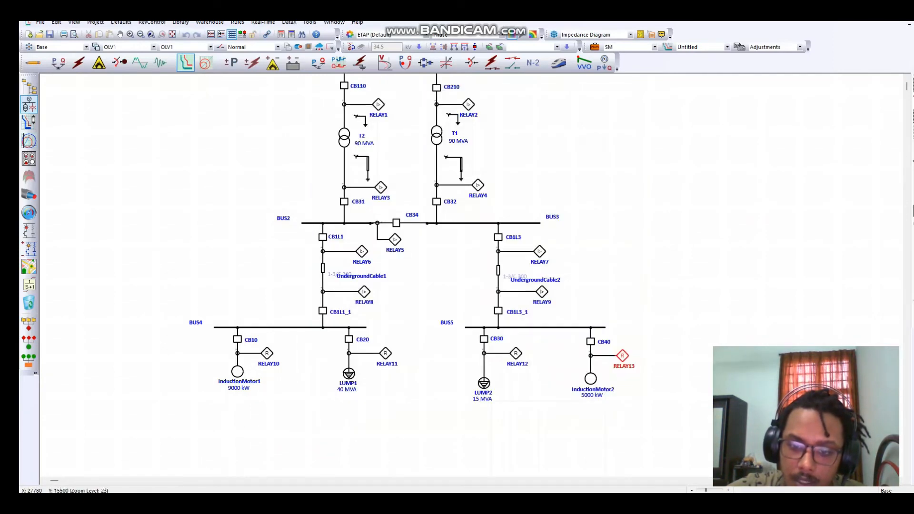
# - Check the ratio and class rating of the current transformer feeding RELAY13 and close its editor
pyautogui.click(605, 356)
pyautogui.doubleClick(591, 356)
pyautogui.click(386, 153)
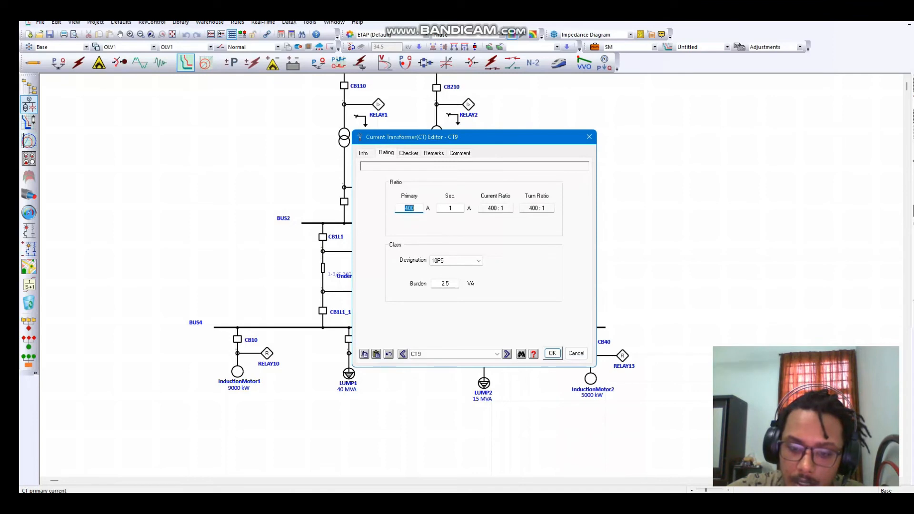
pyautogui.click(589, 137)
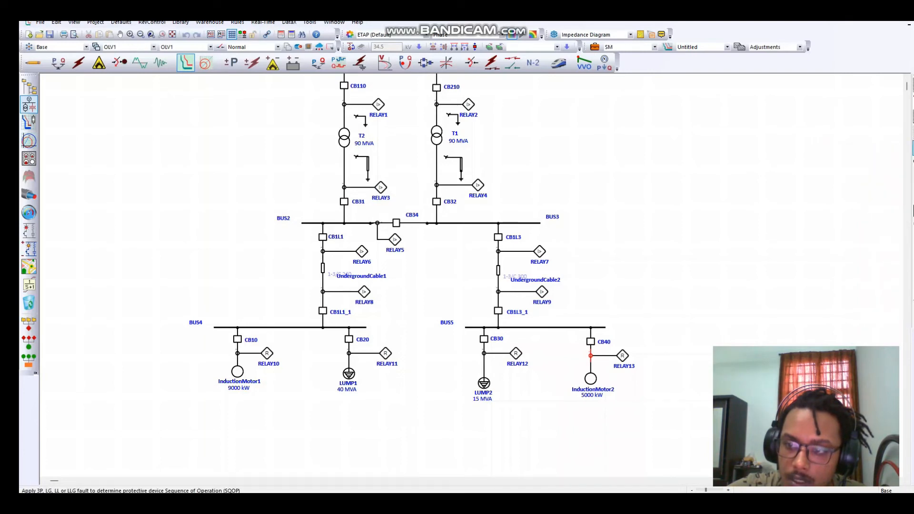
# - Apply a three-phase fault on BUS1 and review the full list of sequence-of-operation events in an enlarged viewer
pyautogui.scroll(3, 421, 305)
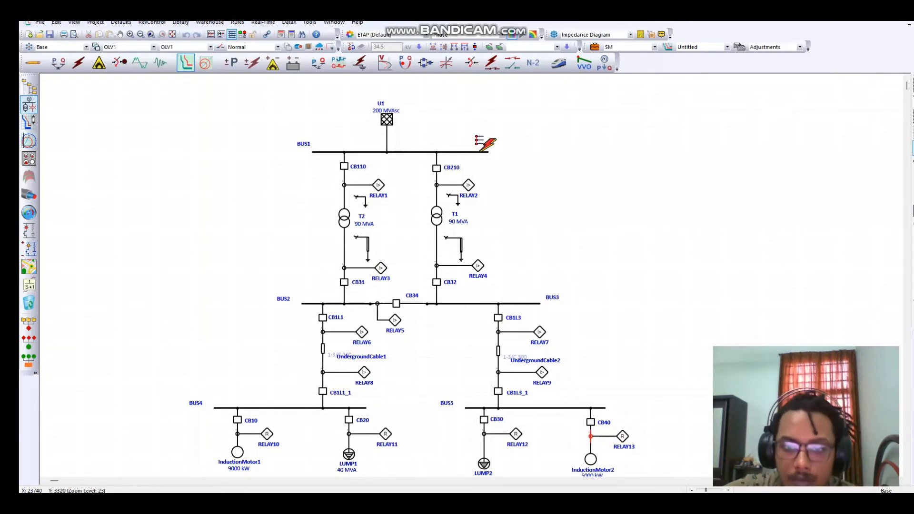
pyautogui.click(482, 151)
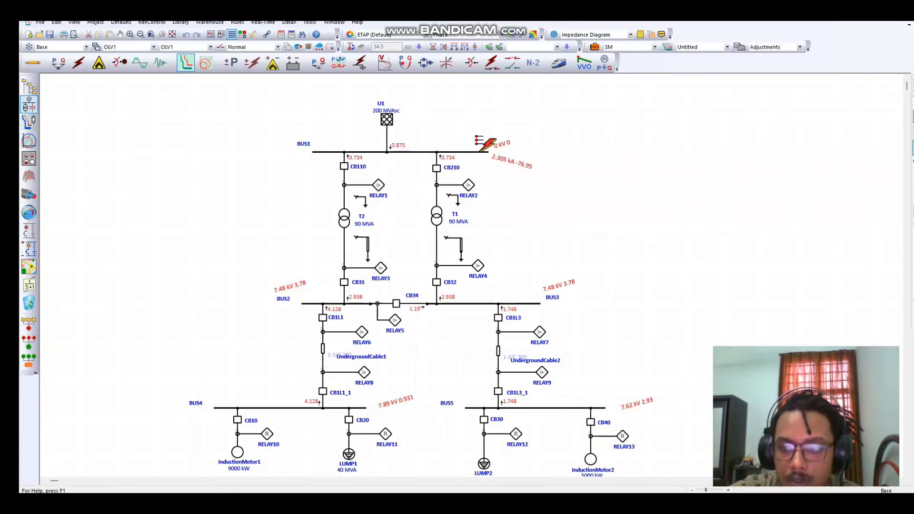
pyautogui.click(913, 163)
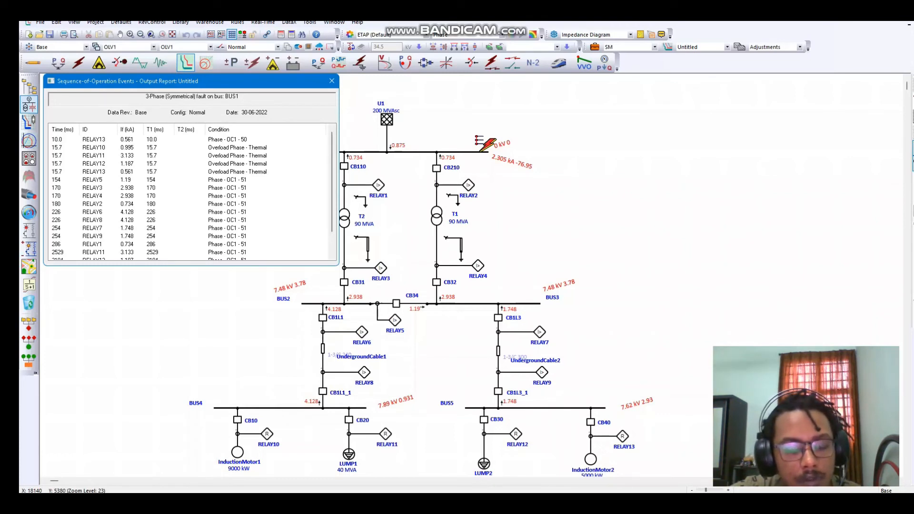
pyautogui.scroll(-1, 190, 195)
pyautogui.scroll(1, 190, 195)
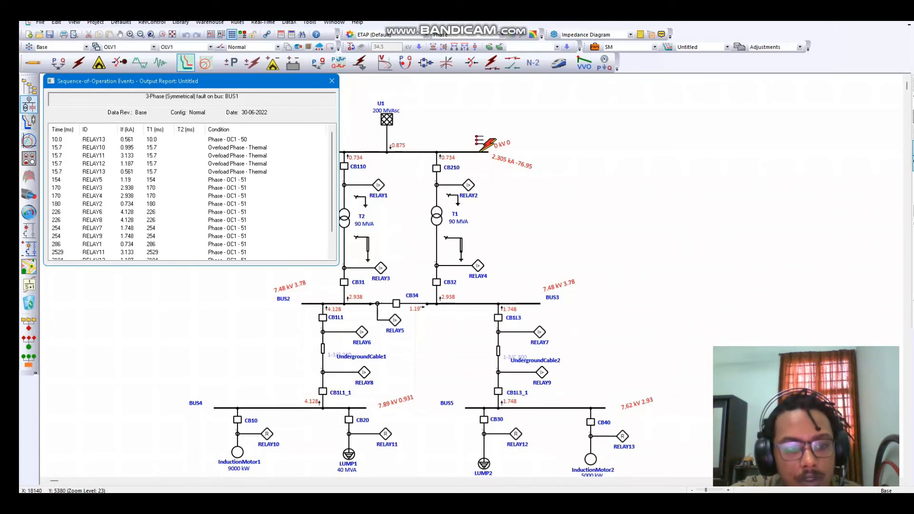
pyautogui.moveTo(338, 264); pyautogui.dragTo(467, 310)
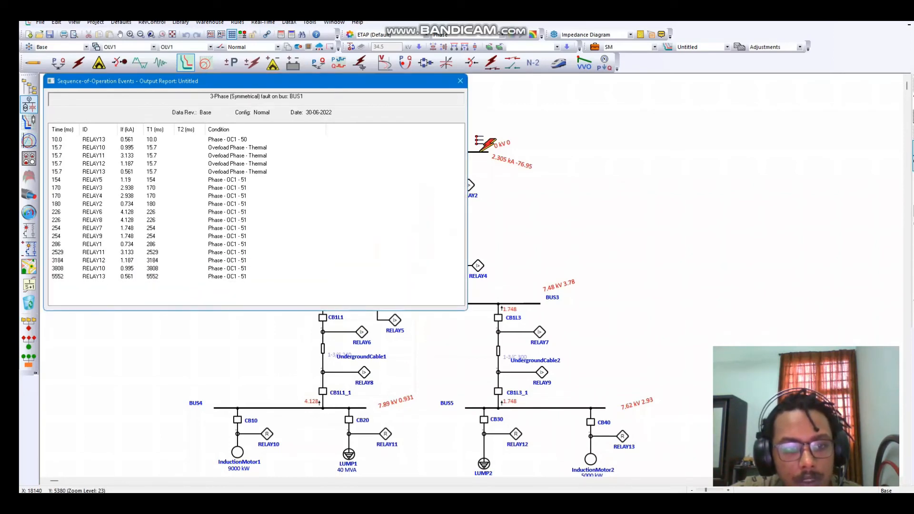
pyautogui.click(460, 81)
# - Apply a three-phase fault on BUS2 and review its sequence-of-operation events through to the last relay
pyautogui.click(912, 148)
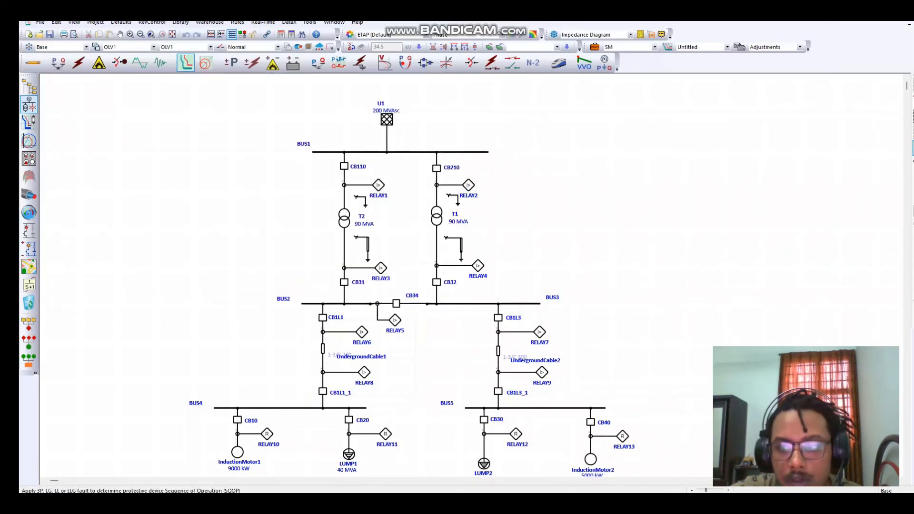
pyautogui.click(913, 148)
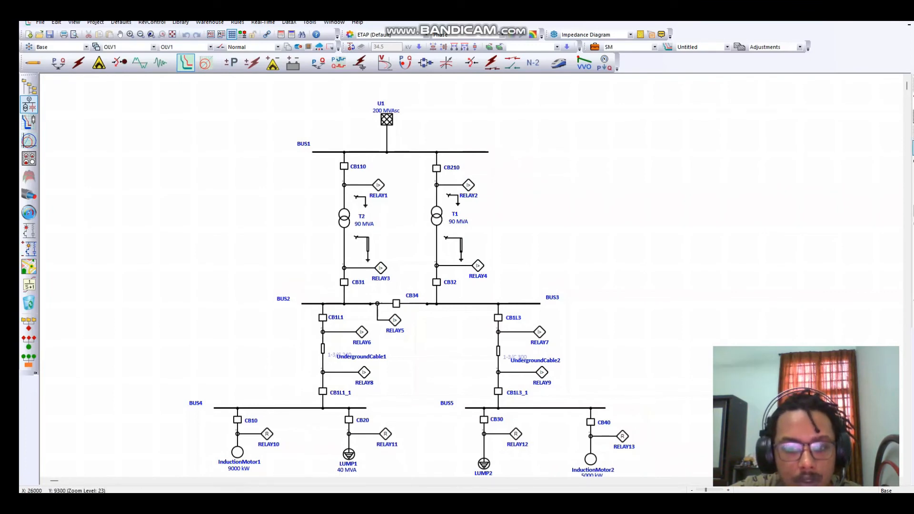
pyautogui.click(323, 303)
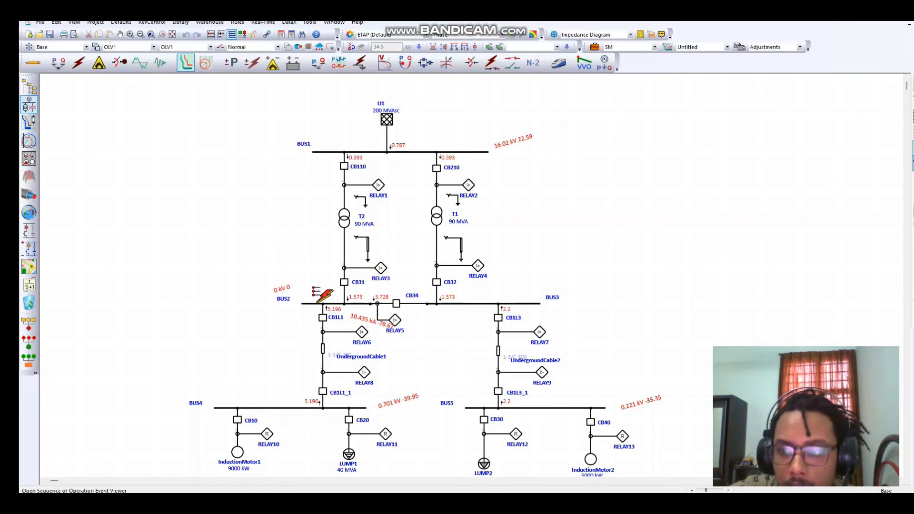
pyautogui.click(913, 163)
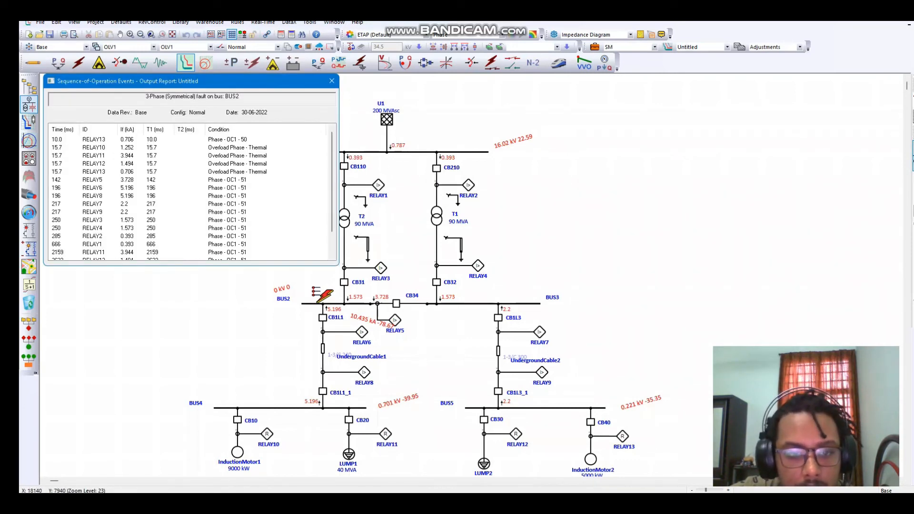
pyautogui.moveTo(339, 179); pyautogui.dragTo(410, 194)
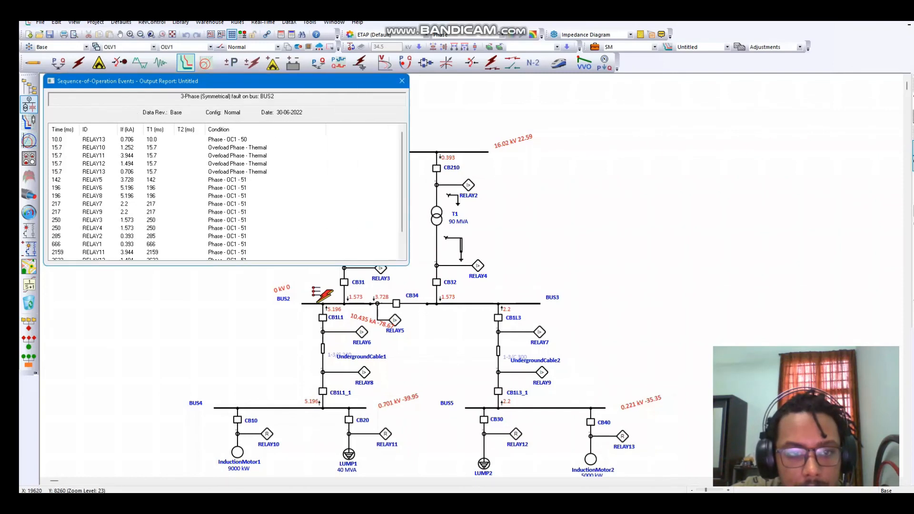
pyautogui.moveTo(392, 265); pyautogui.dragTo(392, 277)
pyautogui.scroll(-1, 372, 229)
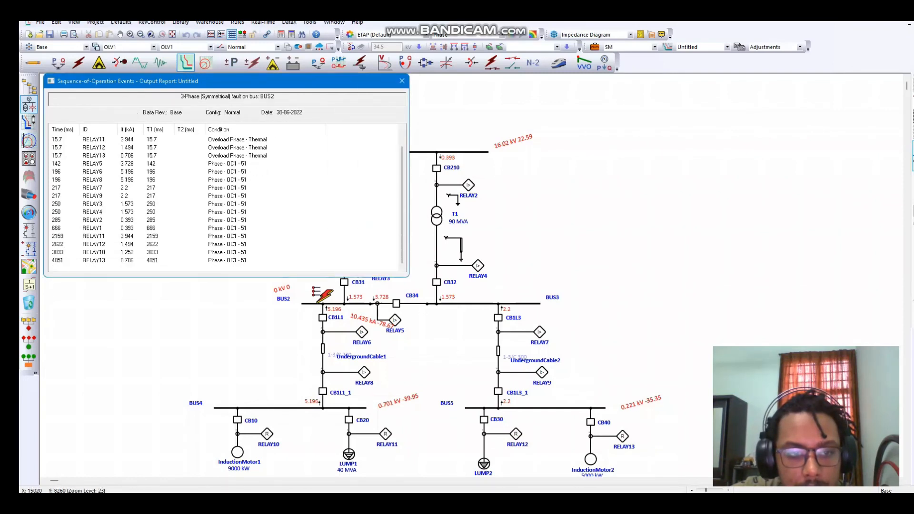
pyautogui.click(402, 80)
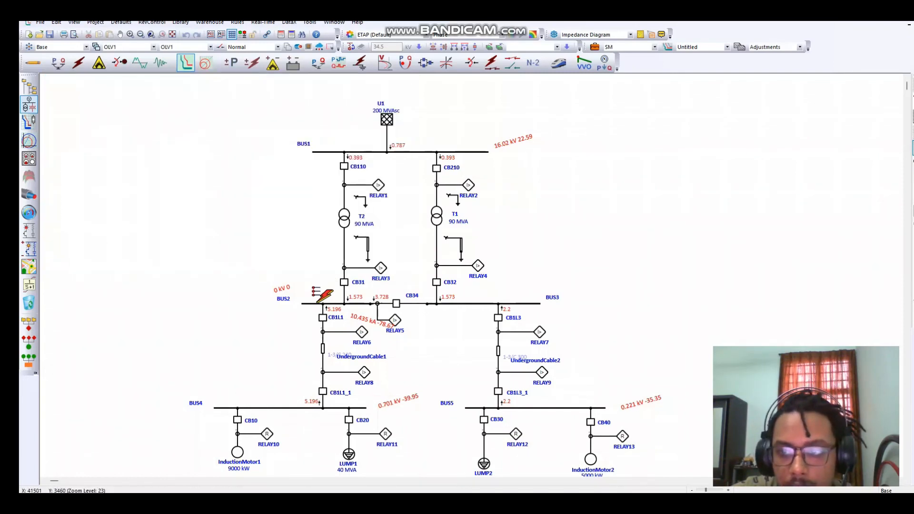
# - Apply a three-phase fault on BUS3 and review its complete sequence-of-operation event list
pyautogui.click(913, 148)
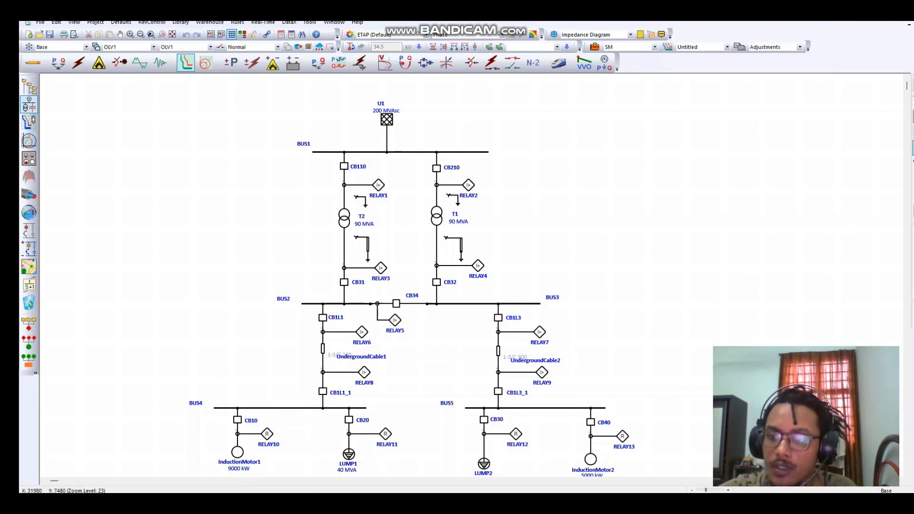
pyautogui.click(527, 303)
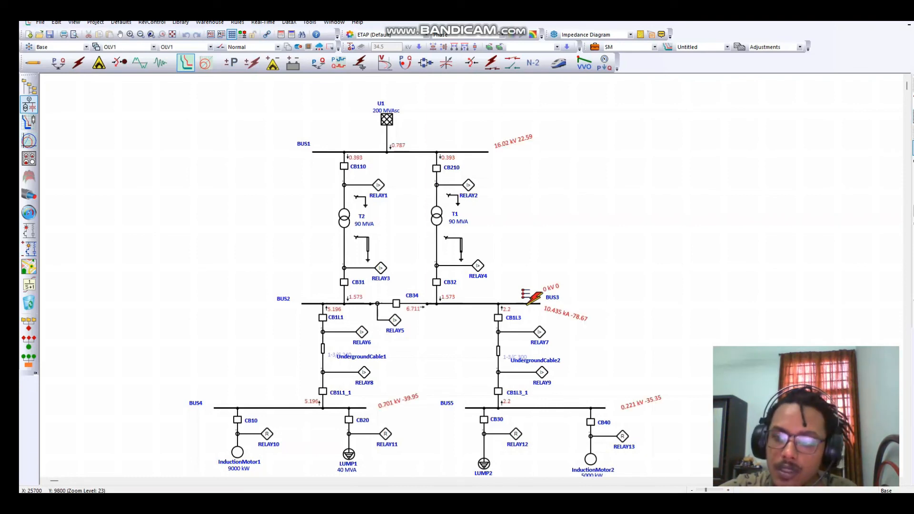
pyautogui.click(912, 163)
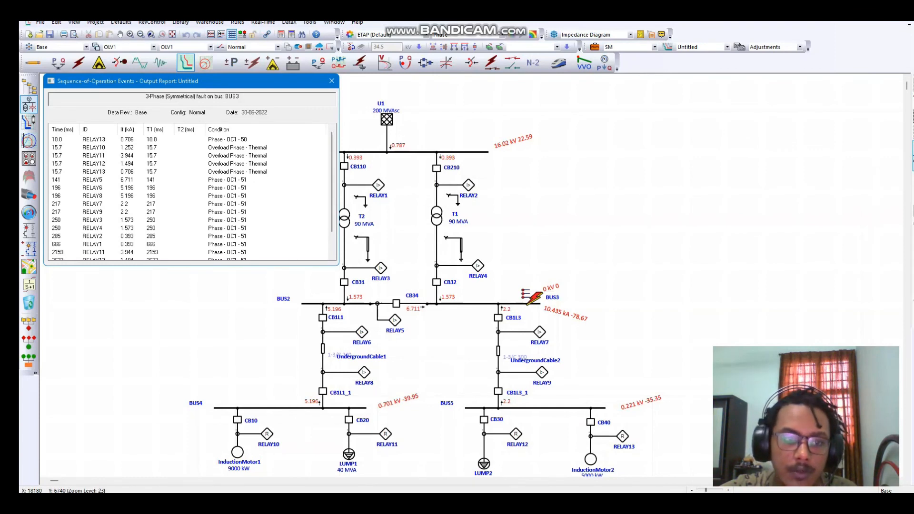
pyautogui.scroll(-1, 193, 196)
pyautogui.scroll(1, 192, 196)
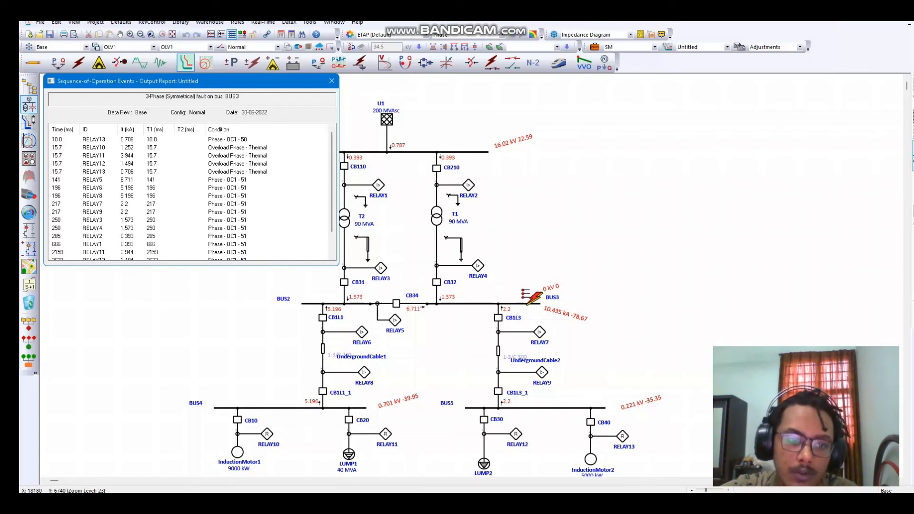
pyautogui.scroll(-1, 192, 195)
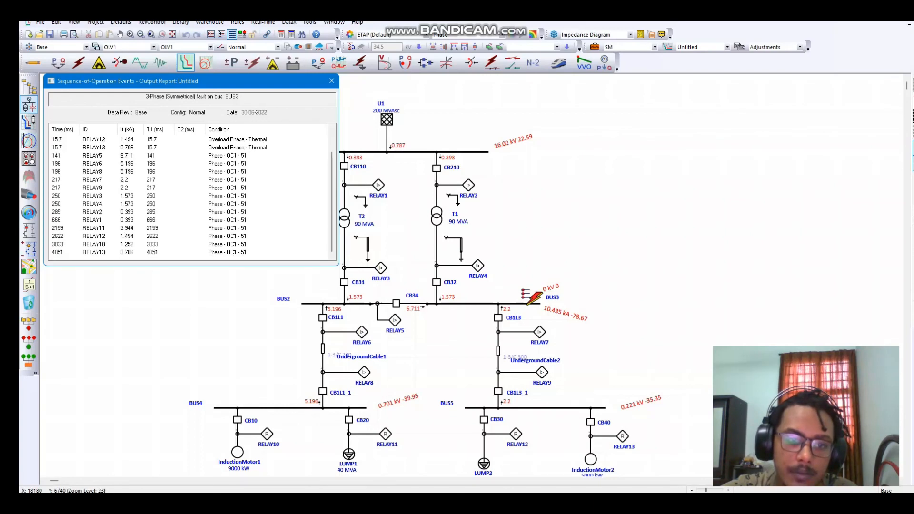
pyautogui.click(332, 81)
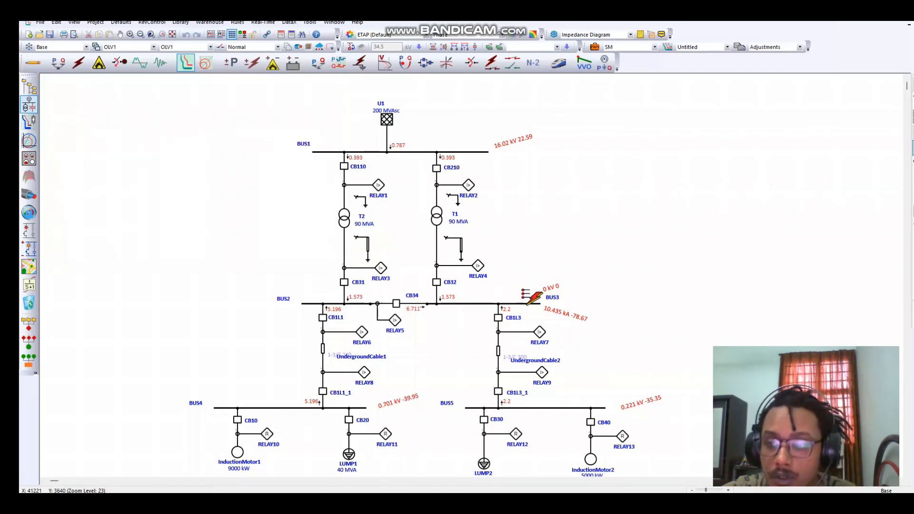